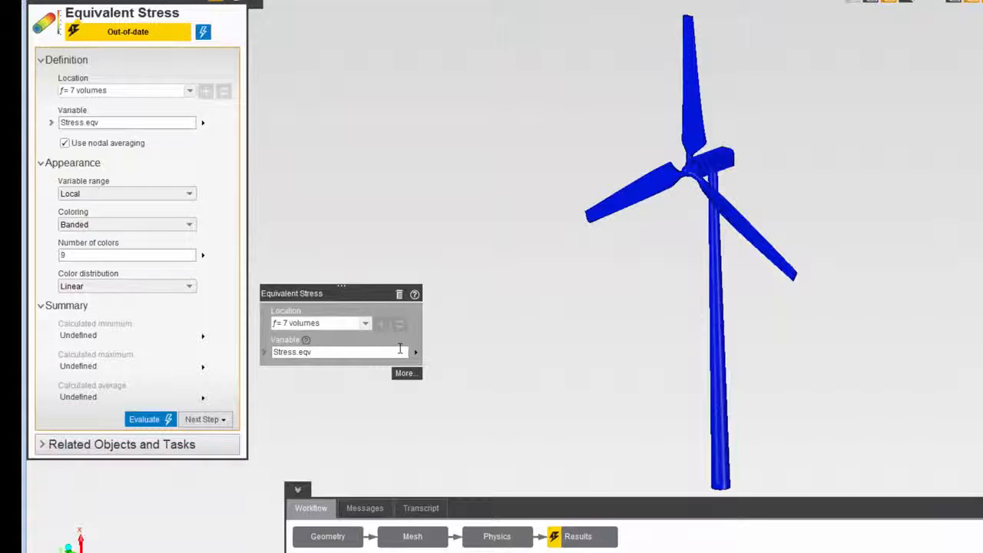
Evaluate the Equivalent Stress result on the wind turbine and change its coloring to Smooth.
{"action": "left_click", "coordinate": [203, 32]}
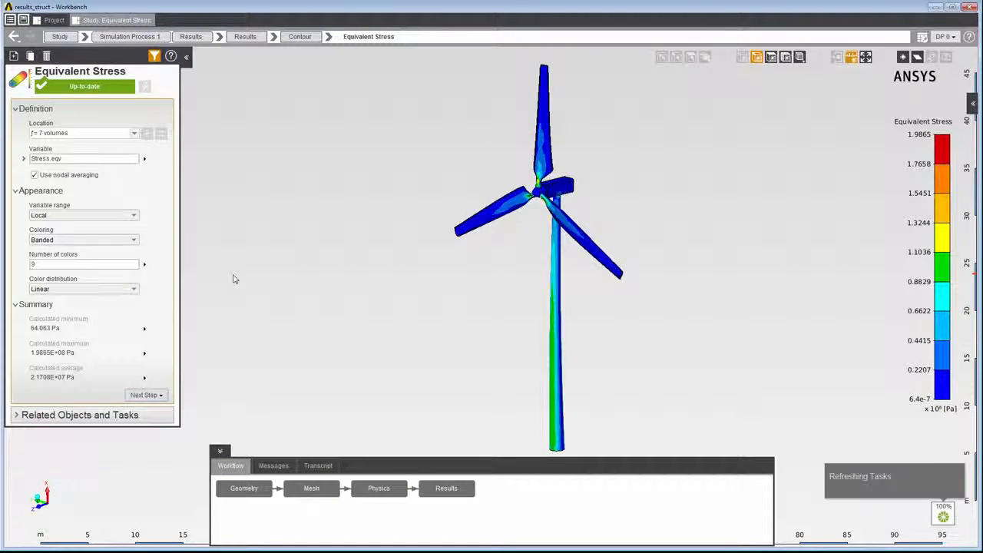
{"action": "left_click", "coordinate": [132, 240]}
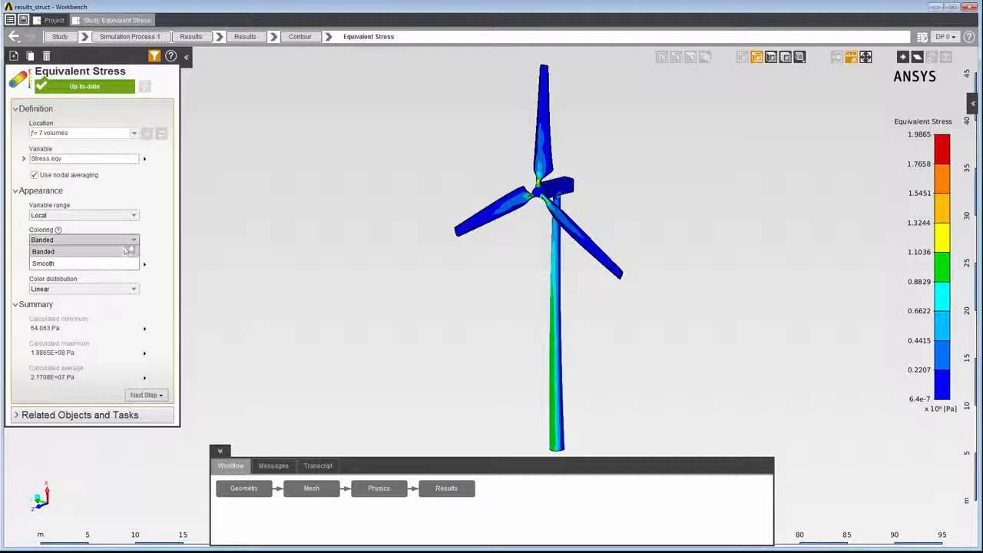
{"action": "left_click", "coordinate": [119, 264]}
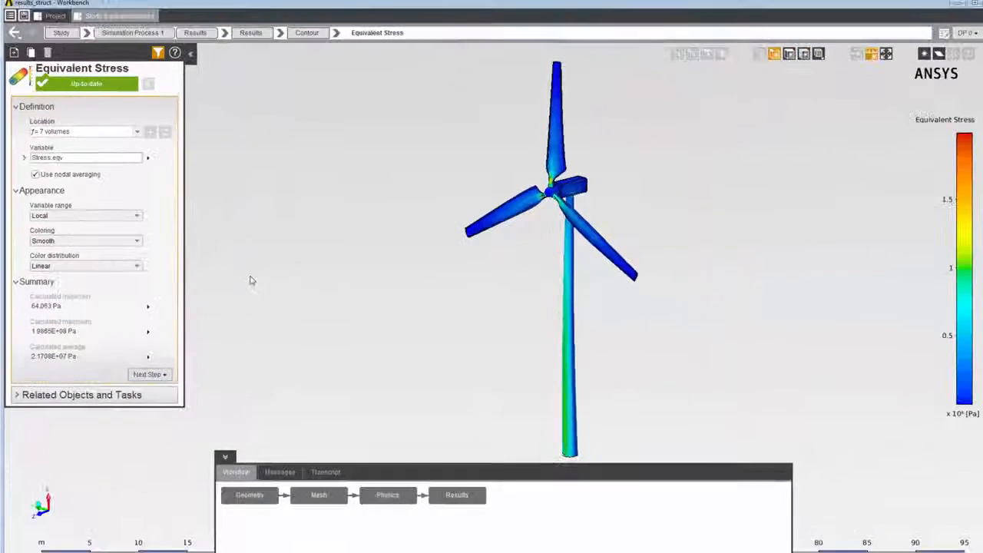
Bring up the animation controls for the equivalent stress result.
{"action": "right_click", "coordinate": [245, 278]}
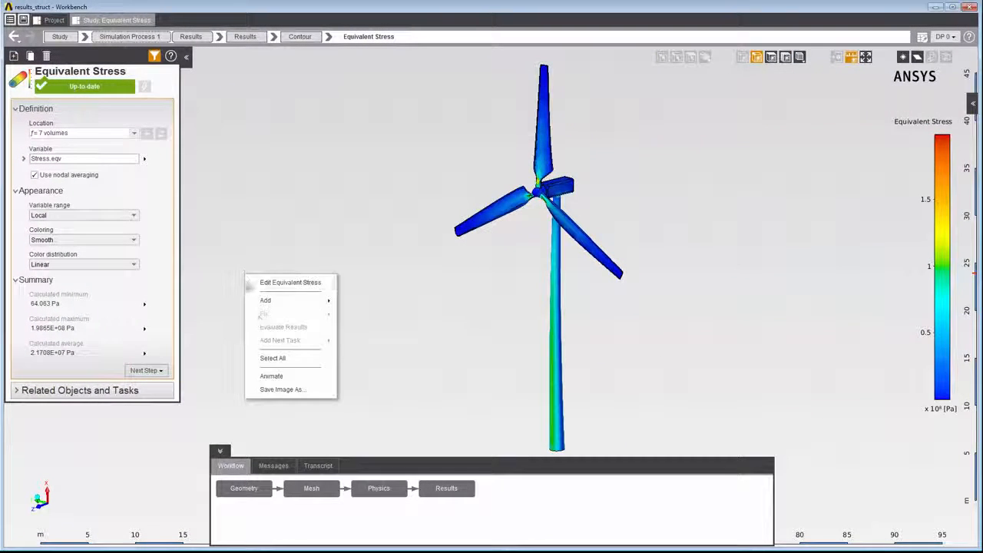
{"action": "left_click", "coordinate": [271, 377]}
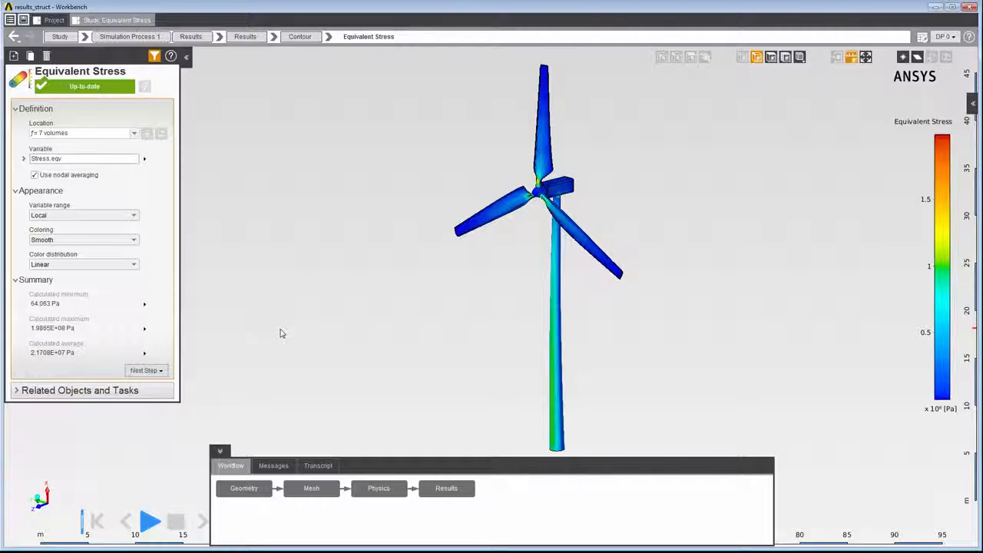
Add a vector result on the turbine's volumes with Displacement as its variable.
{"action": "right_click", "coordinate": [281, 333]}
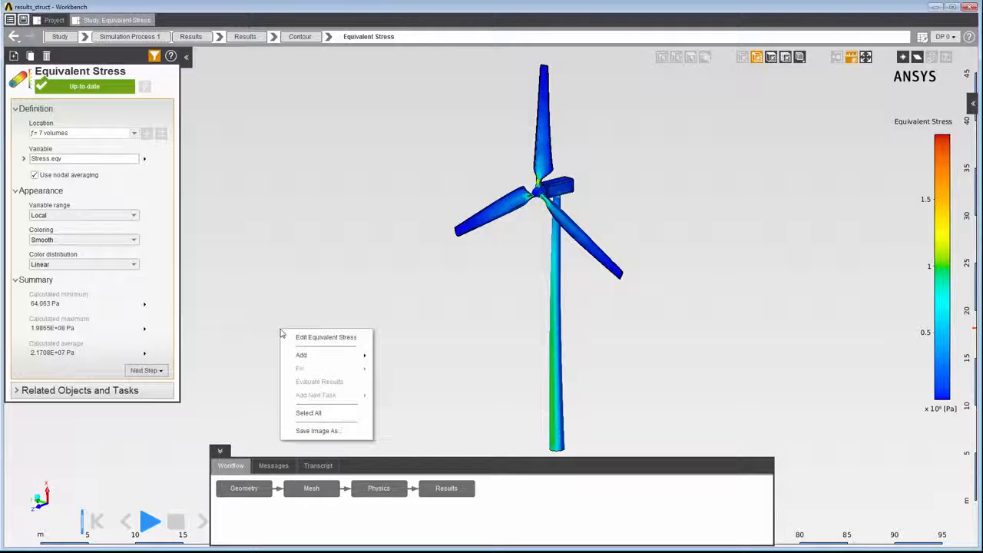
{"action": "mouse_move", "coordinate": [307, 355]}
{"action": "mouse_move", "coordinate": [398, 360]}
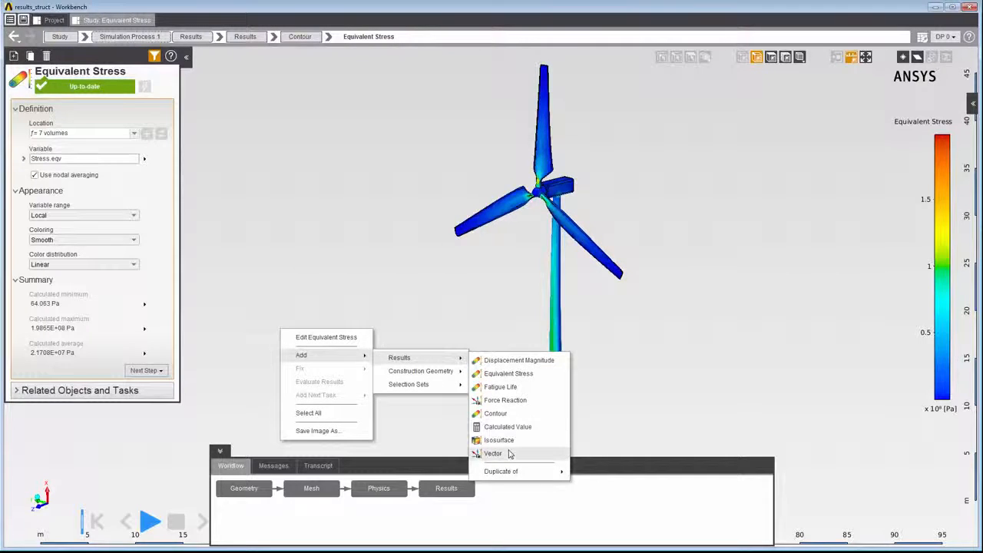
{"action": "left_click", "coordinate": [546, 453]}
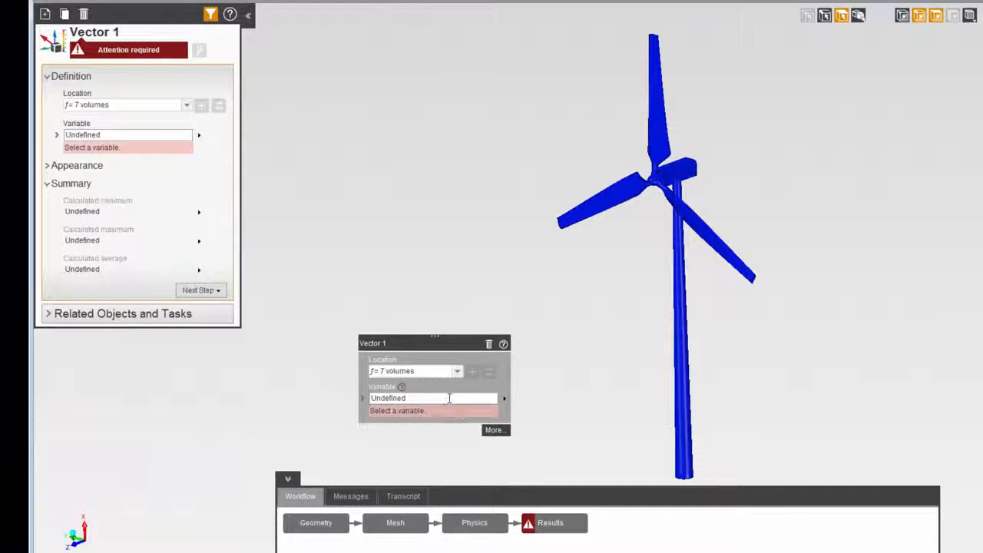
{"action": "left_click", "coordinate": [454, 397]}
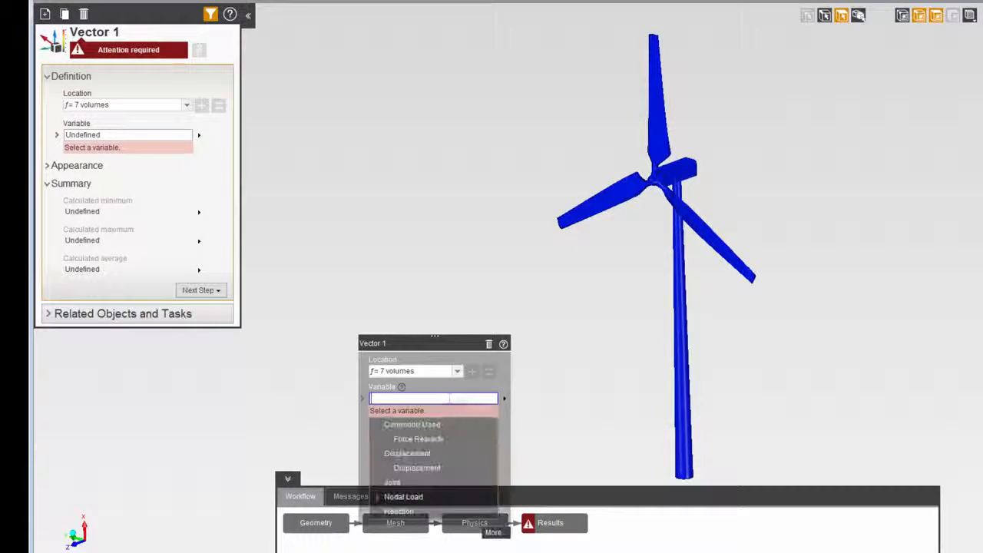
{"action": "left_click", "coordinate": [405, 468]}
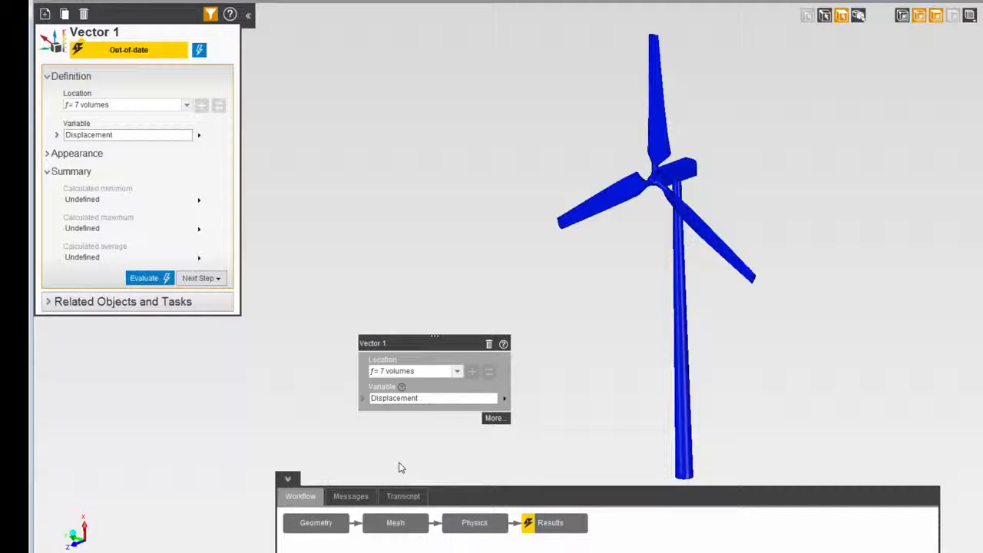
Set the displacement vector's coloring to Smooth and evaluate the result.
{"action": "left_click", "coordinate": [48, 155]}
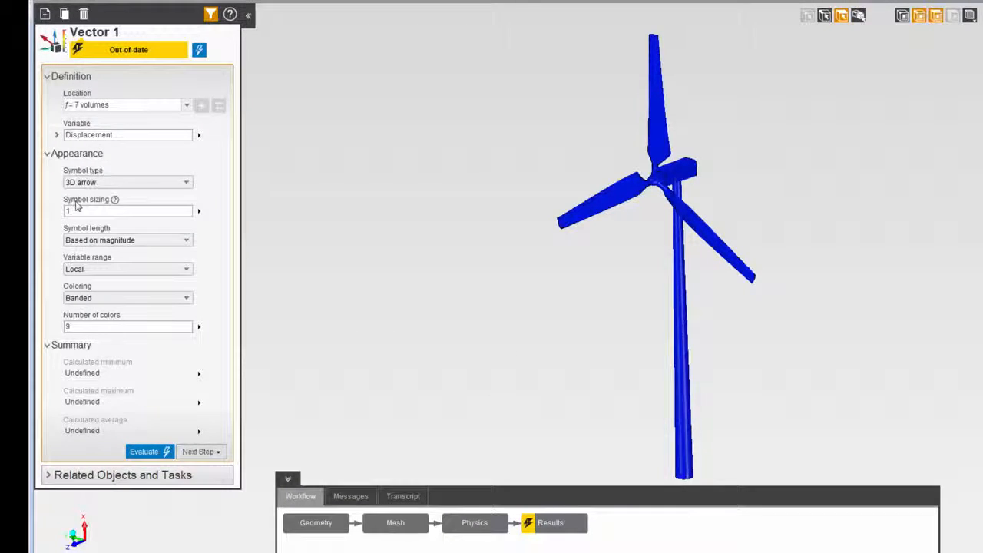
{"action": "left_click", "coordinate": [81, 298]}
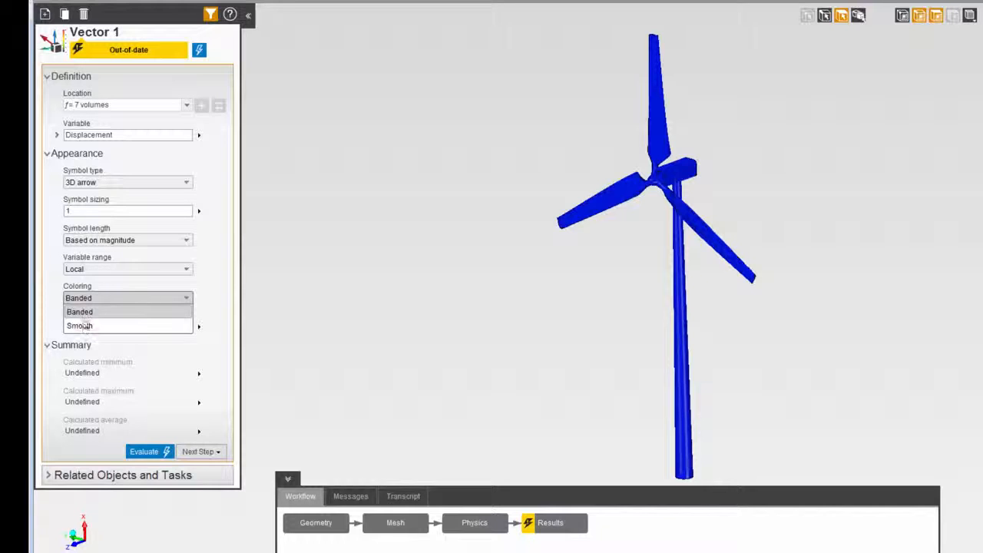
{"action": "left_click", "coordinate": [80, 325]}
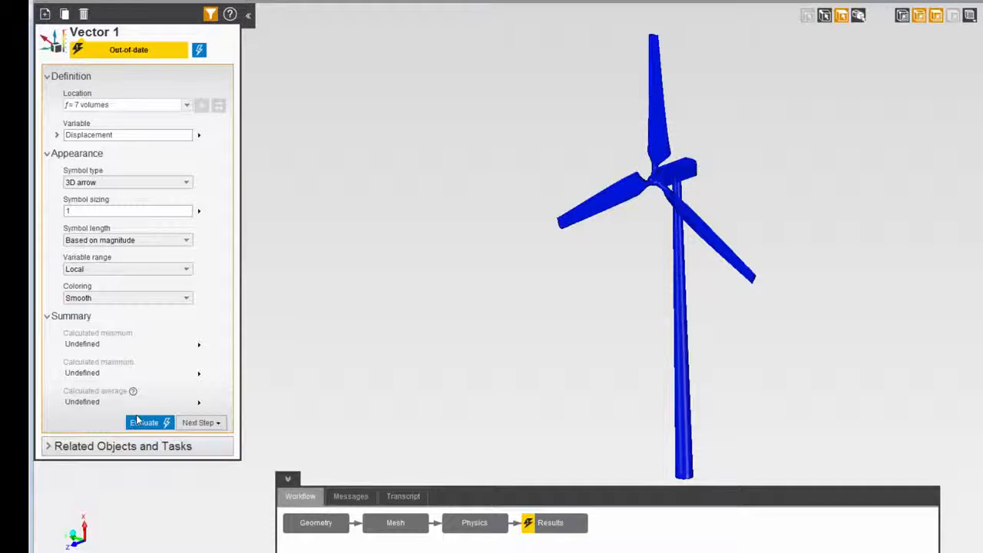
{"action": "left_click", "coordinate": [138, 422]}
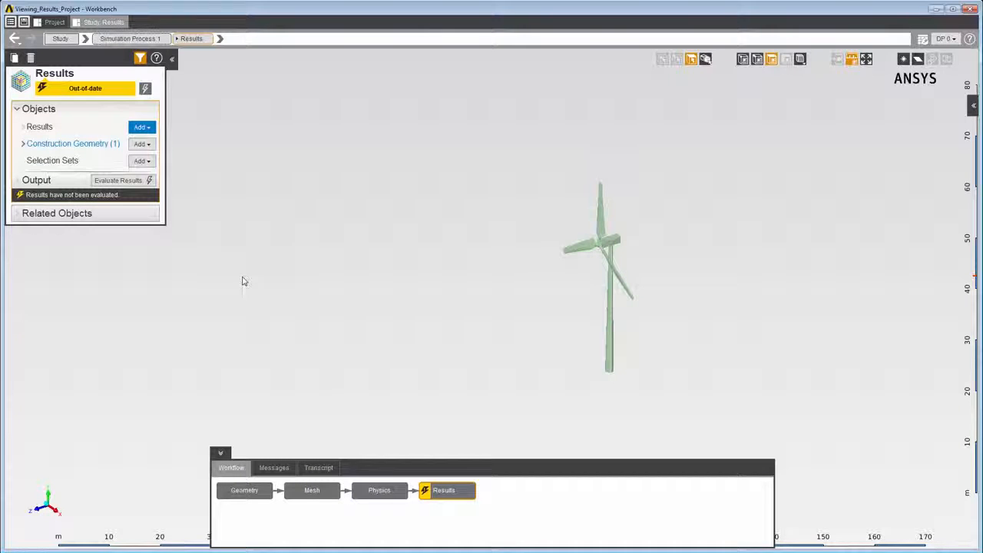
Add an isosurface result for TurbulenceKineticEnergy in the fluid flow results and evaluate it.
{"action": "right_click", "coordinate": [243, 281]}
{"action": "mouse_move", "coordinate": [258, 285]}
{"action": "mouse_move", "coordinate": [347, 287]}
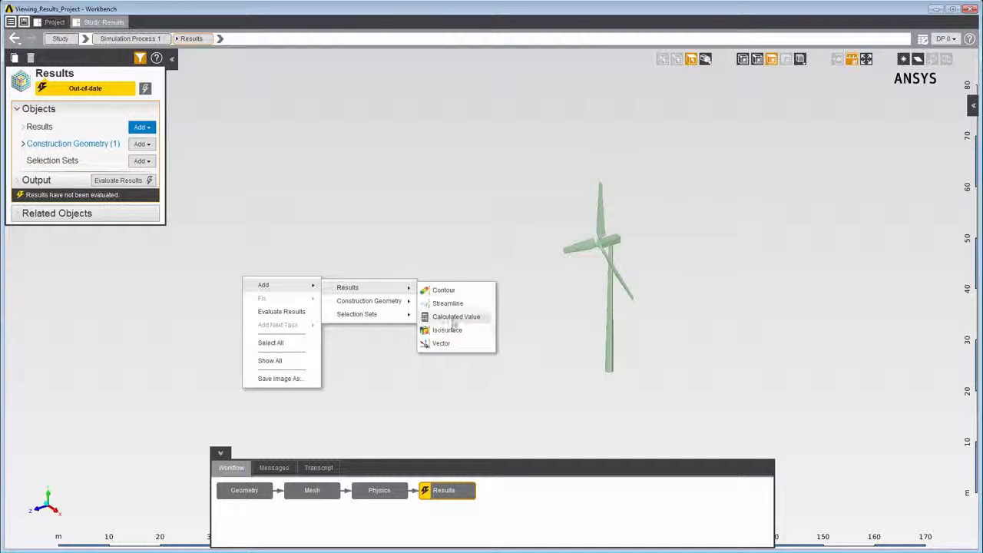
{"action": "left_click", "coordinate": [447, 329]}
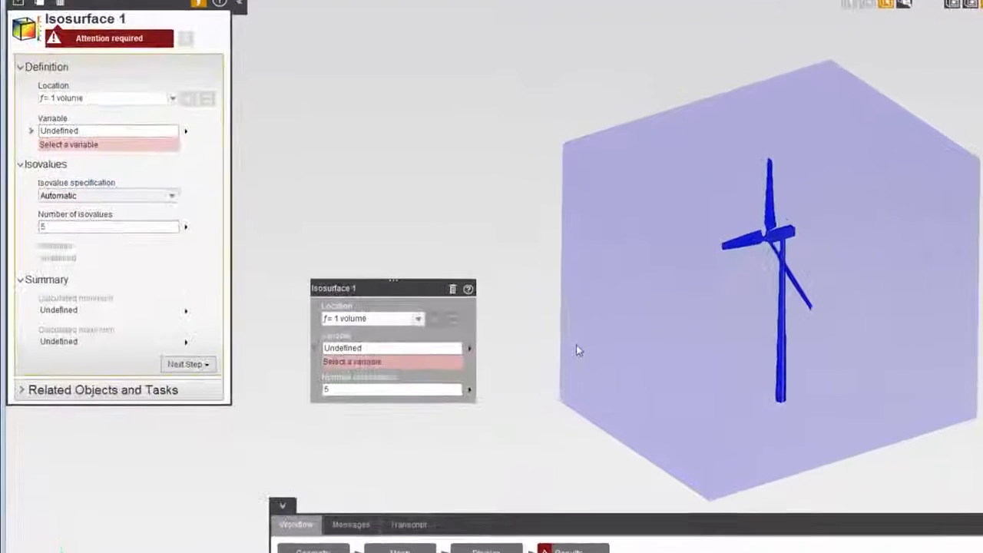
{"action": "left_click", "coordinate": [453, 348]}
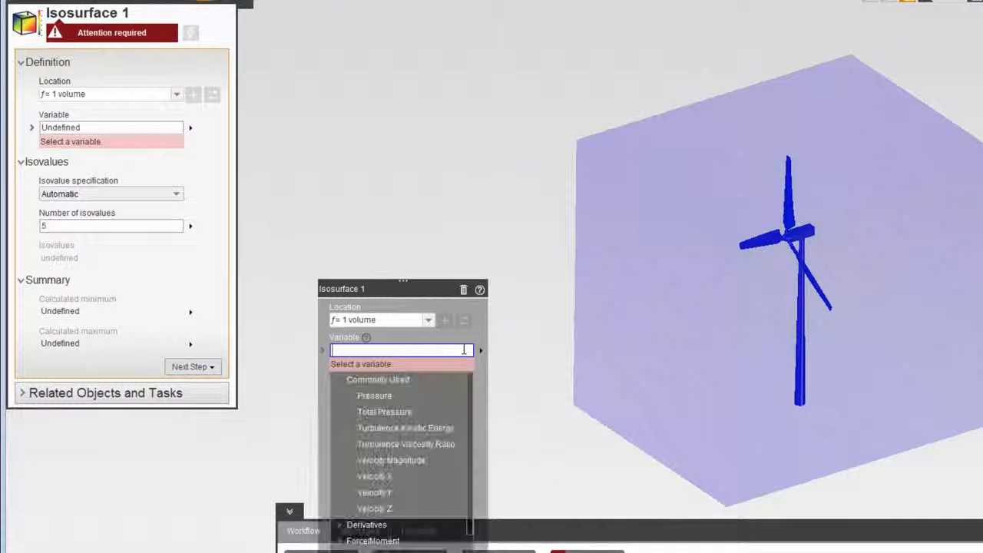
{"action": "left_click", "coordinate": [438, 428]}
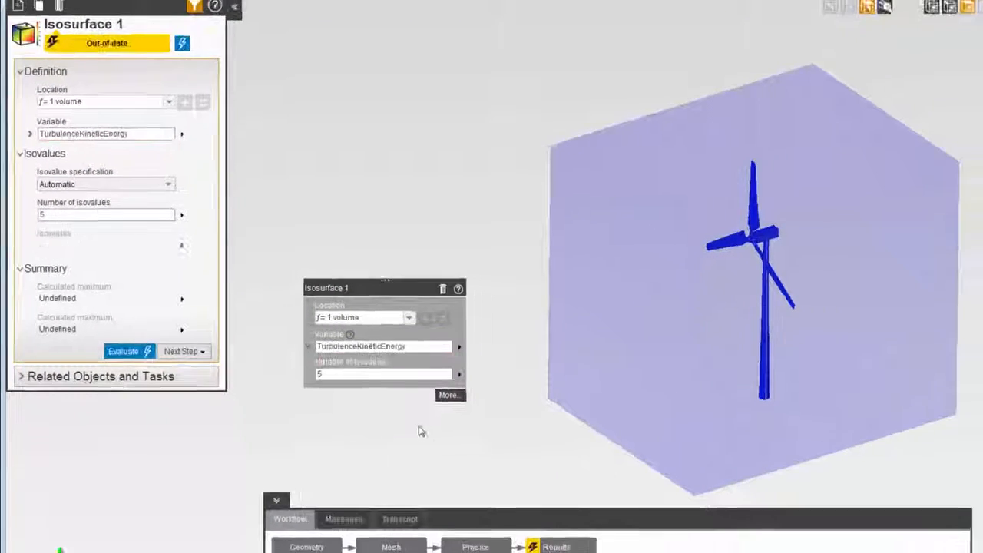
{"action": "left_click", "coordinate": [182, 43]}
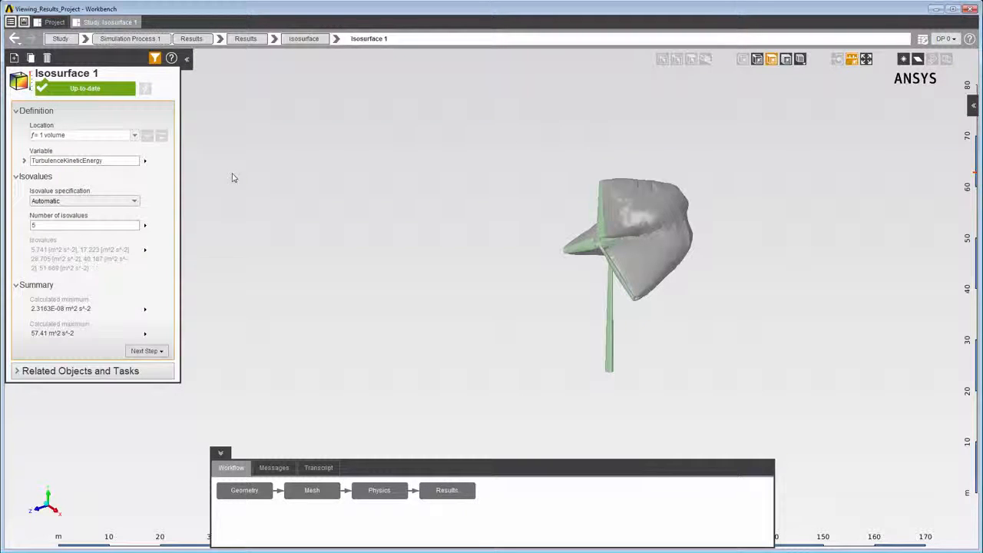
Add a contour result located on Isosurface 1 and assign its variable.
{"action": "right_click", "coordinate": [233, 178]}
{"action": "mouse_move", "coordinate": [253, 200]}
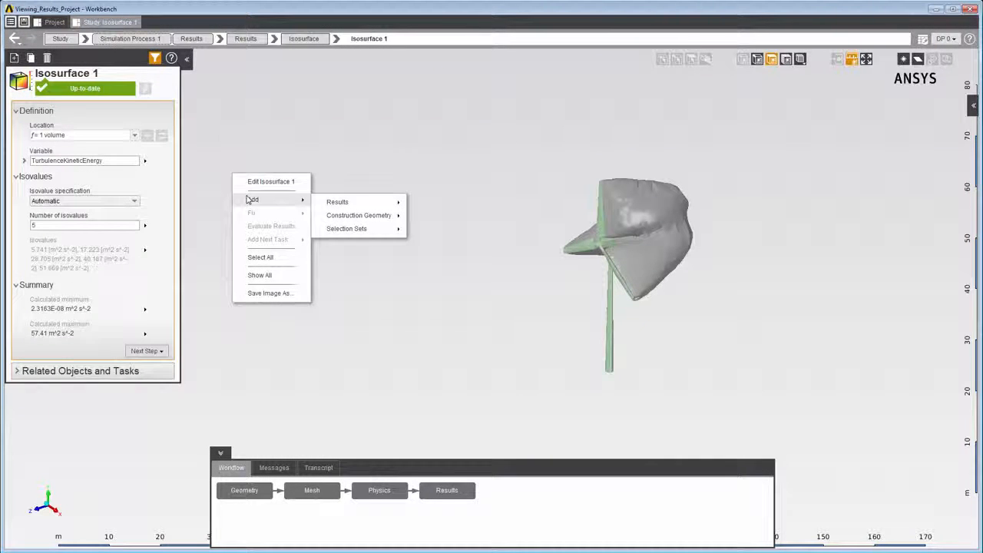
{"action": "mouse_move", "coordinate": [345, 202]}
{"action": "left_click", "coordinate": [432, 206]}
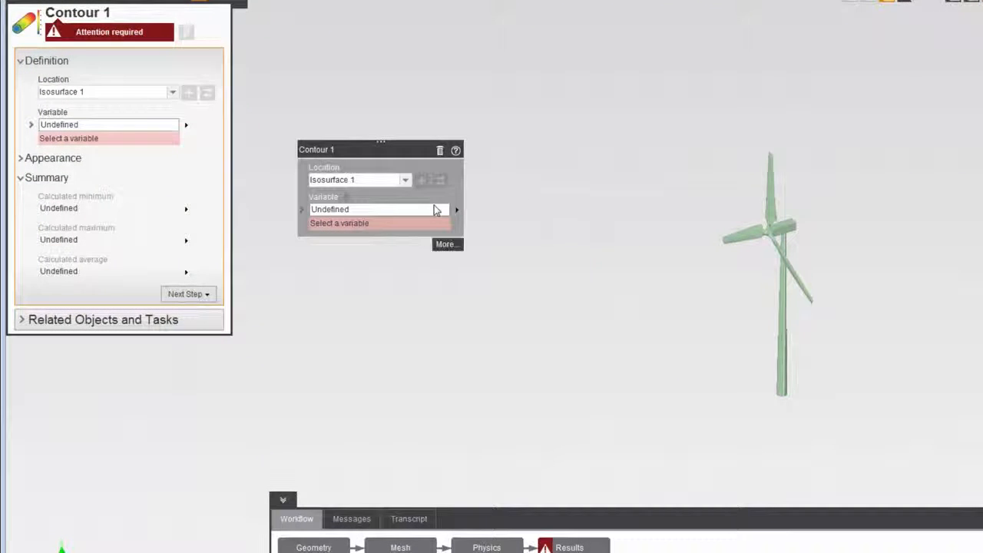
{"action": "left_click", "coordinate": [433, 208]}
{"action": "left_click", "coordinate": [372, 253]}
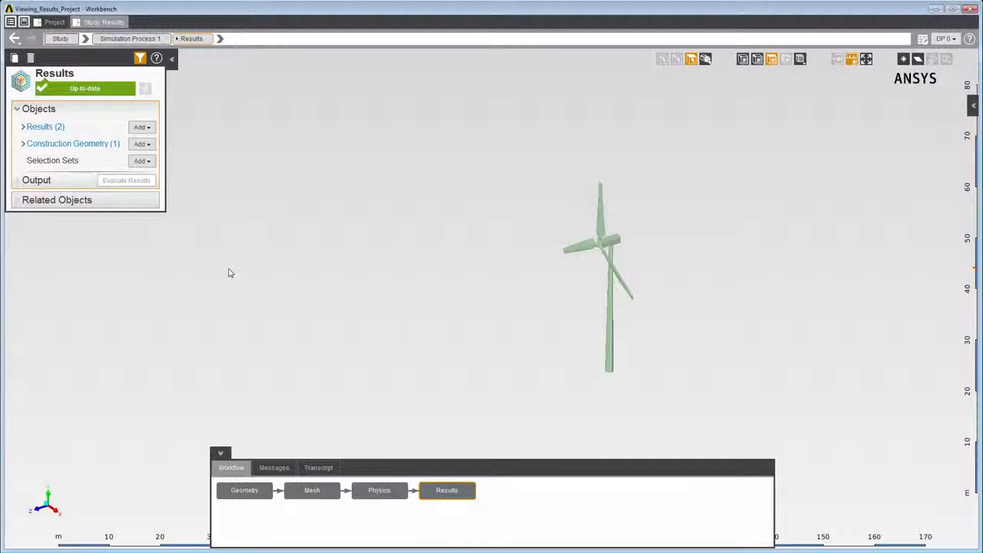
Add a vector result in the flow volume with Velocity as its variable.
{"action": "right_click", "coordinate": [228, 272]}
{"action": "mouse_move", "coordinate": [244, 277]}
{"action": "mouse_move", "coordinate": [344, 281]}
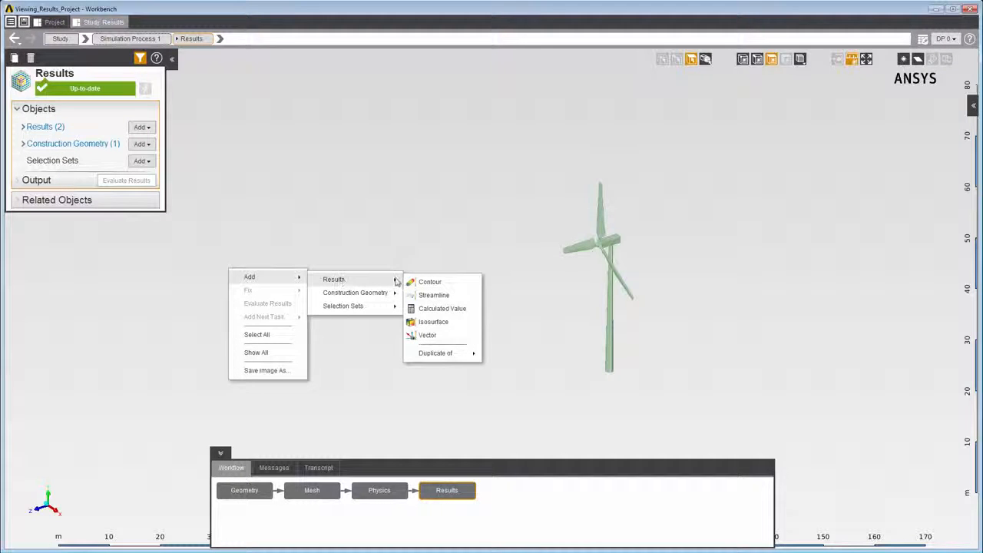
{"action": "left_click", "coordinate": [427, 334]}
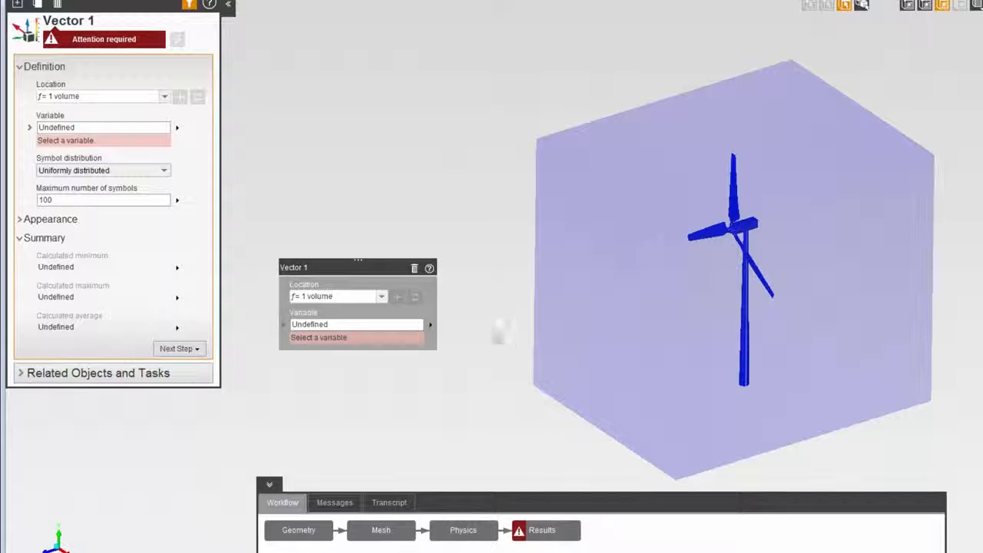
{"action": "left_click", "coordinate": [430, 324]}
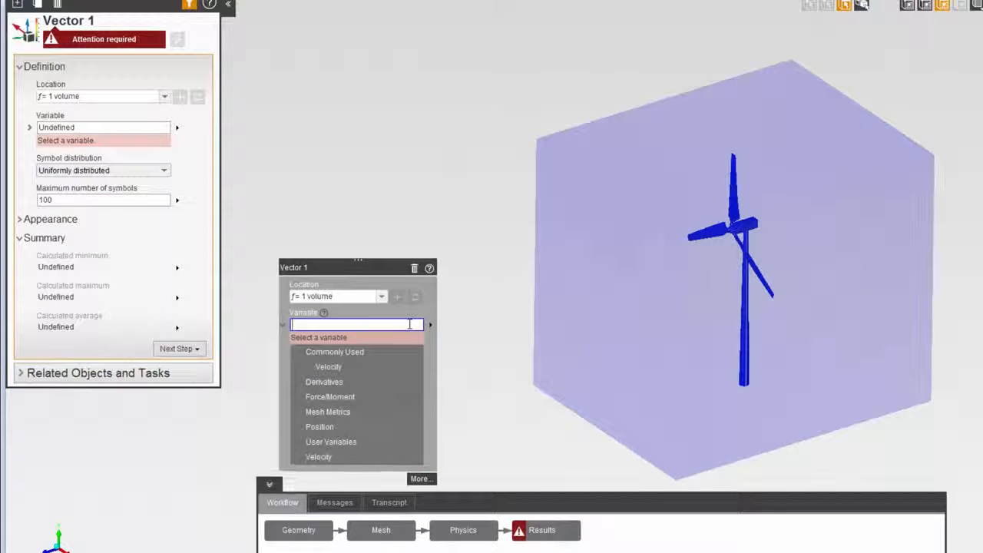
{"action": "left_click", "coordinate": [343, 366]}
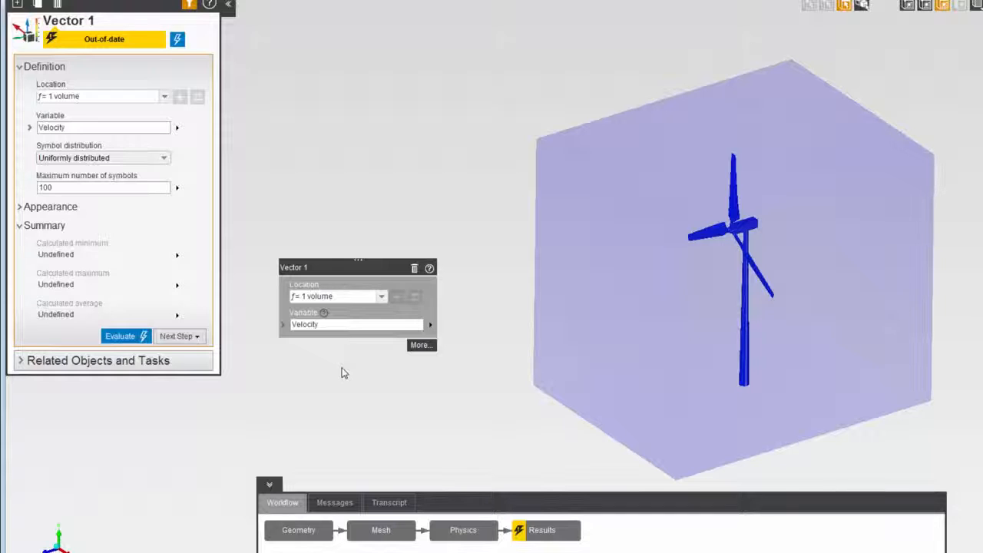
Distribute the velocity vector symbols based on mesh at every 7th element and evaluate the result.
{"action": "left_click", "coordinate": [163, 160]}
{"action": "left_click", "coordinate": [154, 200]}
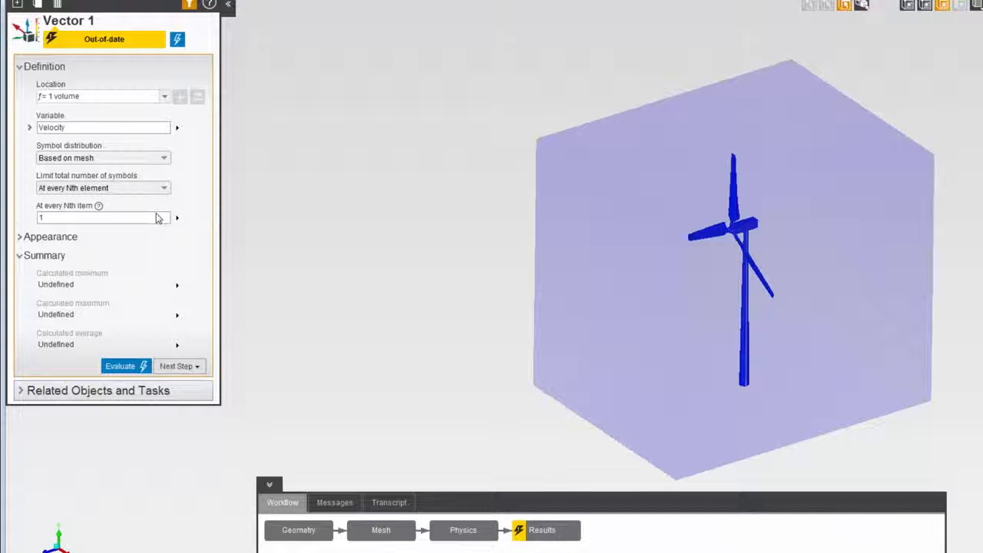
{"action": "left_click", "coordinate": [167, 216]}
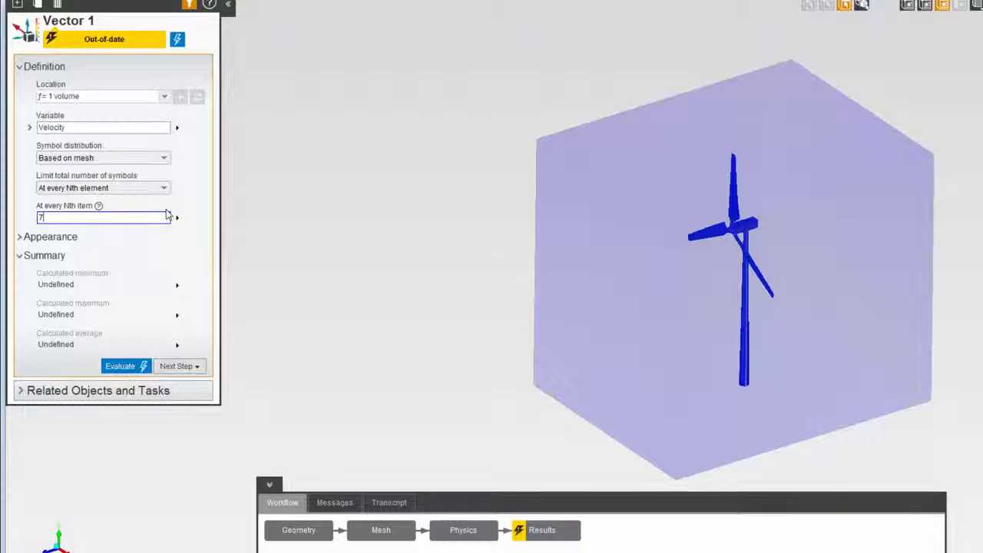
{"action": "type", "text": "7"}
{"action": "left_click", "coordinate": [178, 39]}
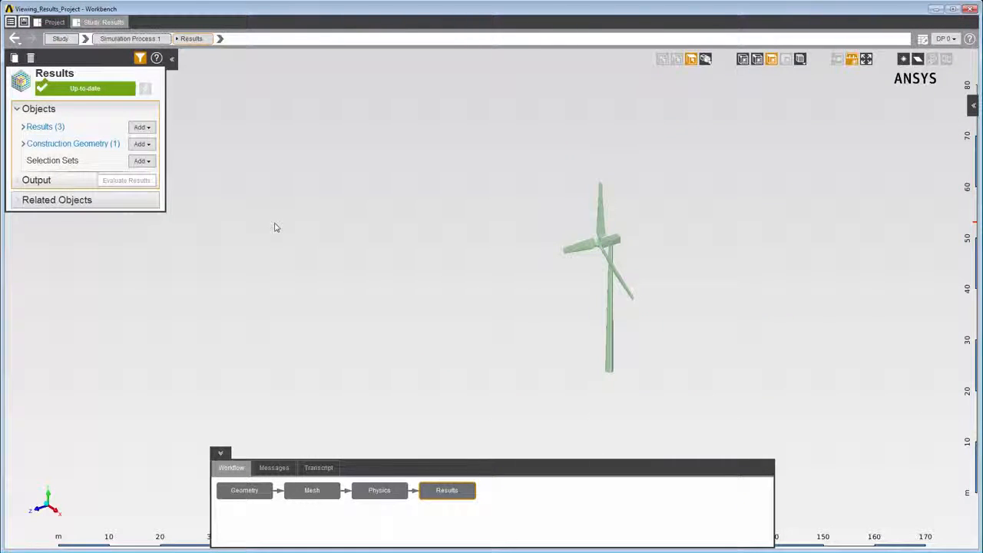
Add a velocity streamline result with approximately 50 seed points located on Inlet 1.
{"action": "right_click", "coordinate": [275, 226]}
{"action": "mouse_move", "coordinate": [293, 235]}
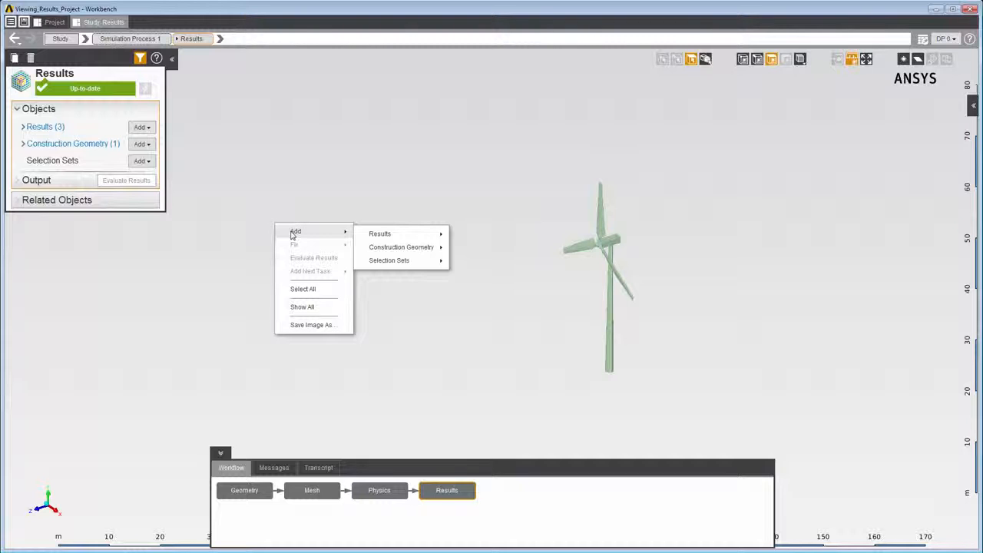
{"action": "mouse_move", "coordinate": [385, 234]}
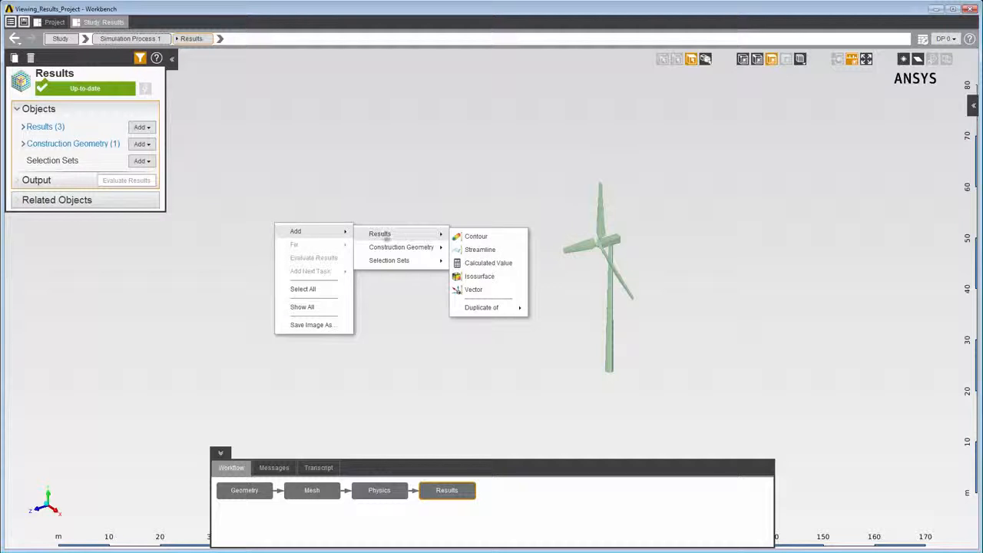
{"action": "left_click", "coordinate": [472, 248]}
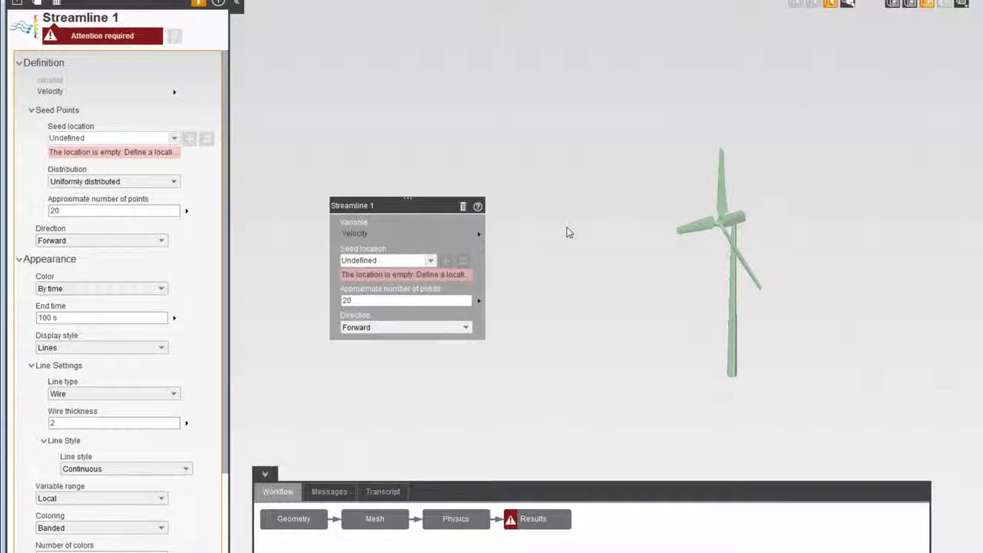
{"action": "double_click", "coordinate": [459, 299]}
{"action": "type", "text": "50"}
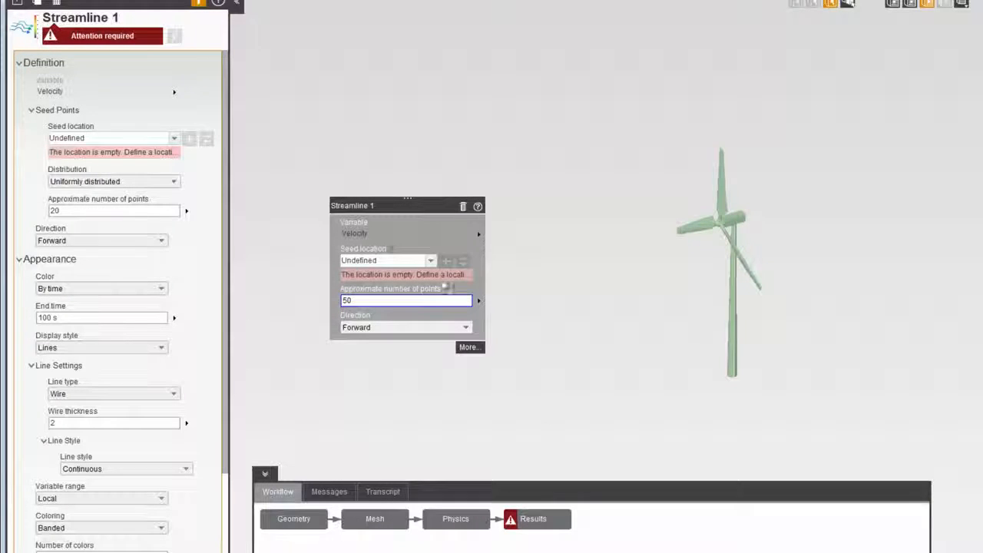
{"action": "left_click", "coordinate": [428, 261]}
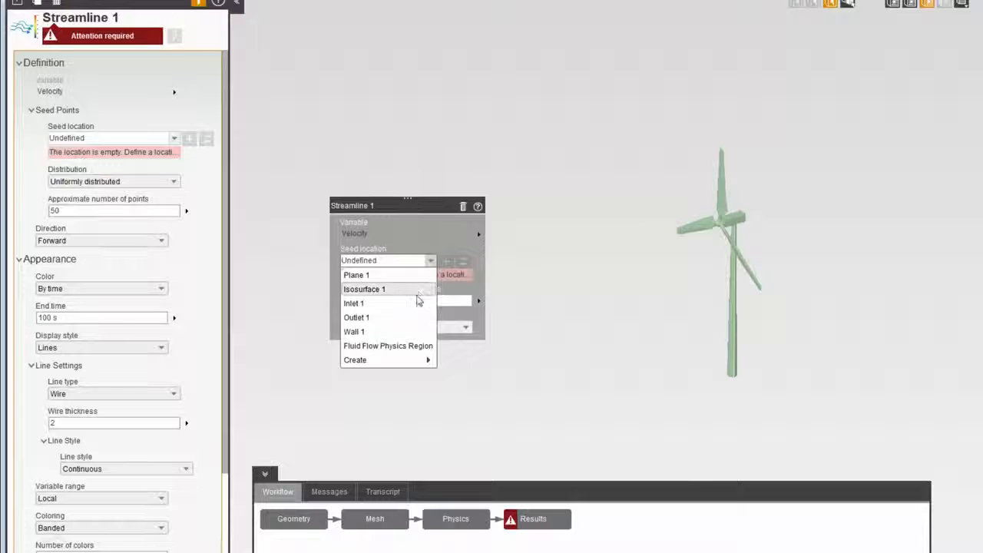
{"action": "left_click", "coordinate": [414, 302]}
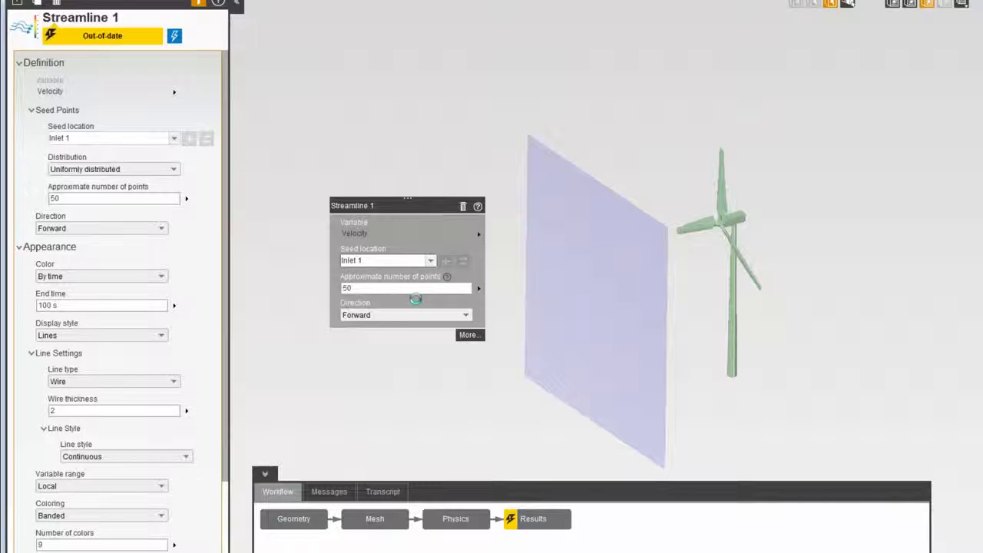
Distribute the streamline seed points based on mesh at every 3rd element and evaluate the result.
{"action": "left_click", "coordinate": [175, 168]}
{"action": "left_click", "coordinate": [160, 212]}
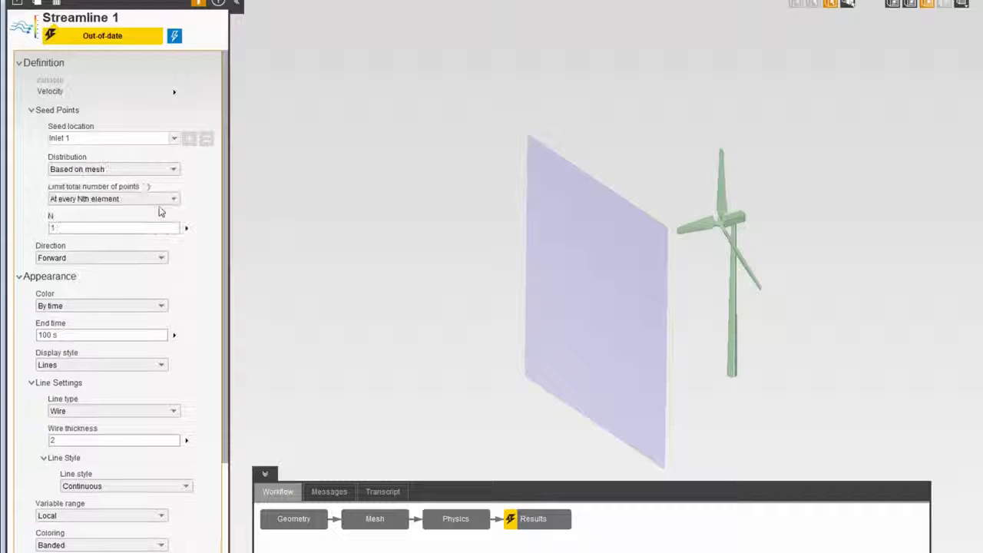
{"action": "left_click", "coordinate": [143, 228]}
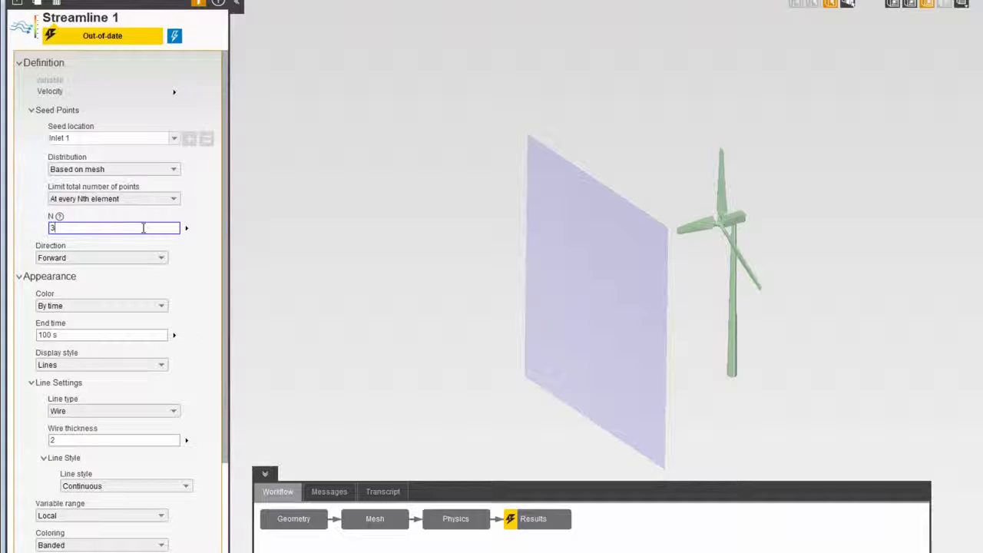
{"action": "left_click", "coordinate": [175, 36]}
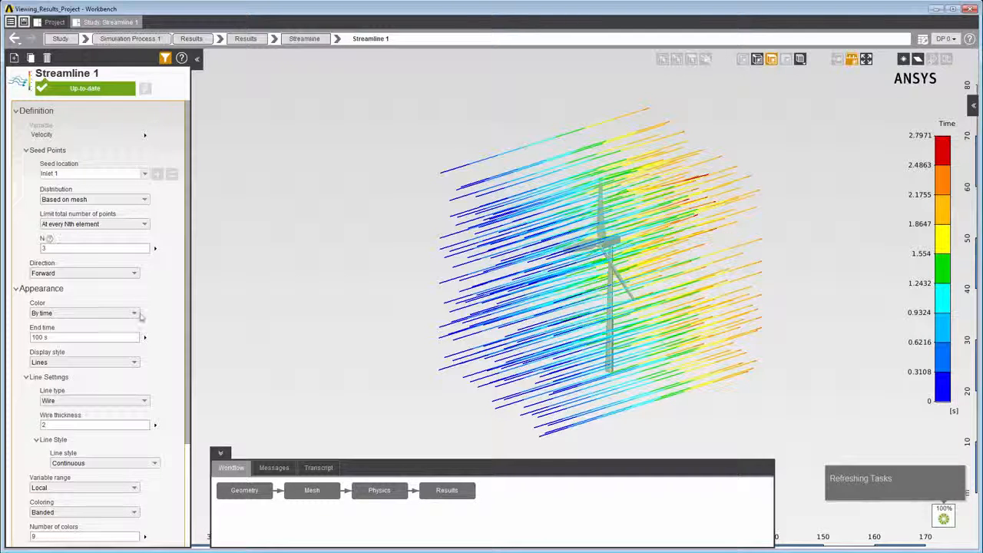
Change the streamline's line style to Segments and animate the result.
{"action": "left_click", "coordinate": [136, 464]}
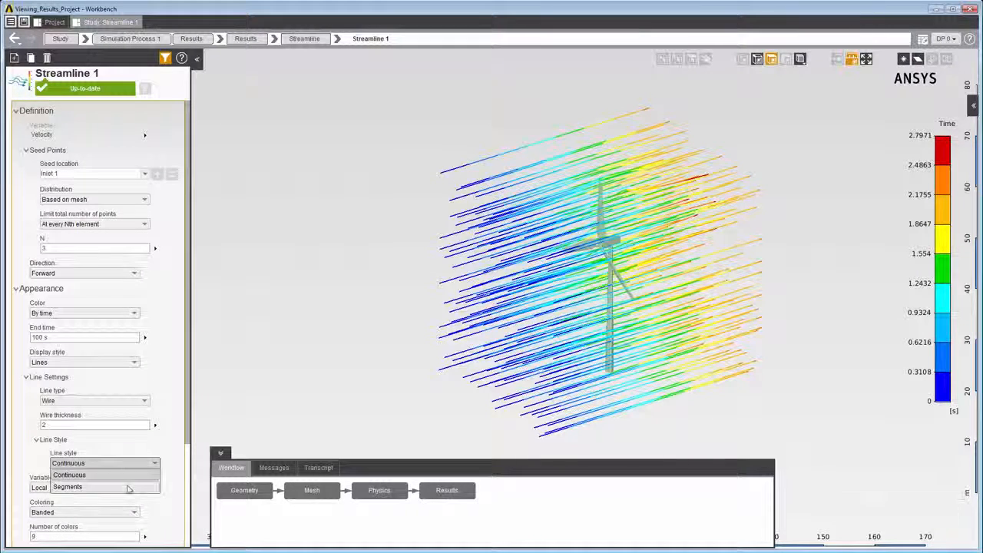
{"action": "left_click", "coordinate": [130, 480]}
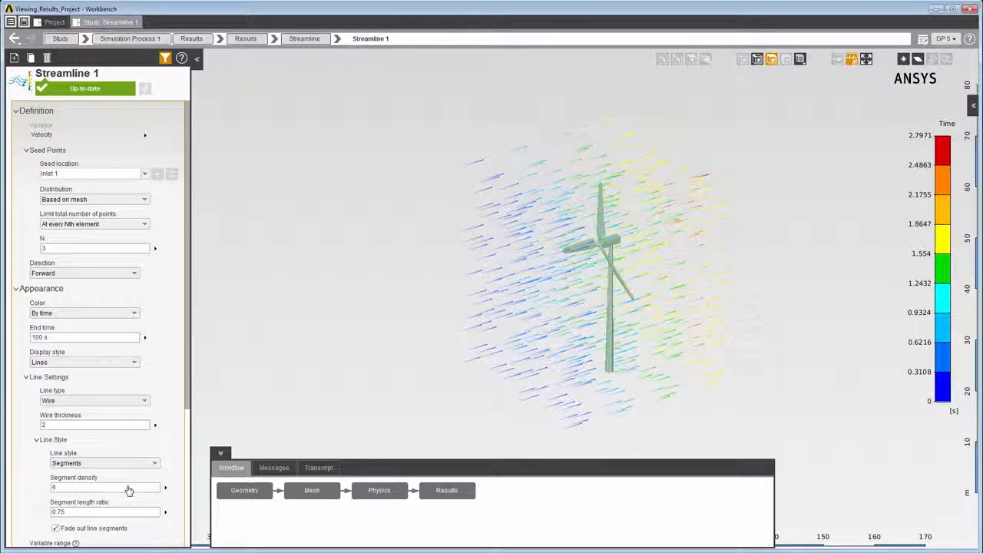
{"action": "right_click", "coordinate": [287, 301]}
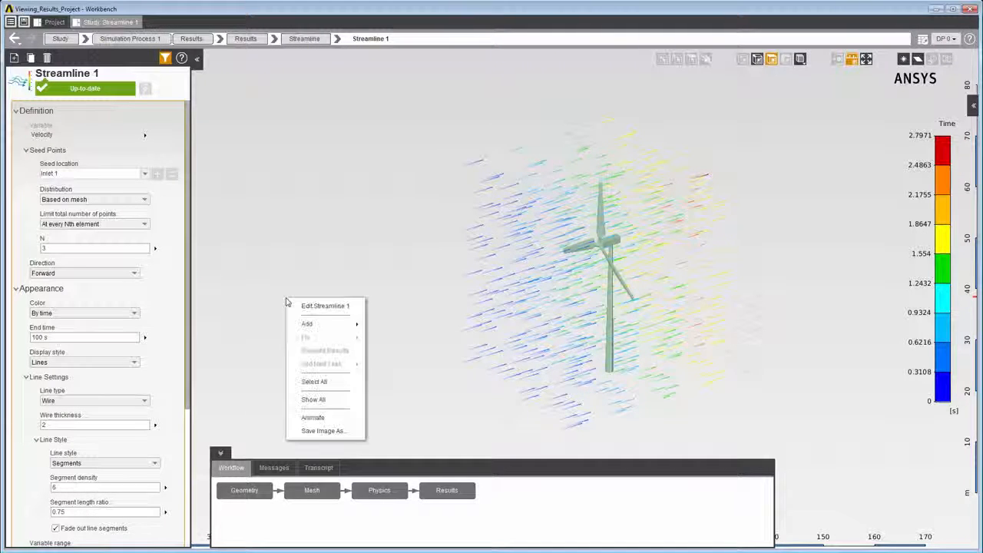
{"action": "left_click", "coordinate": [307, 417]}
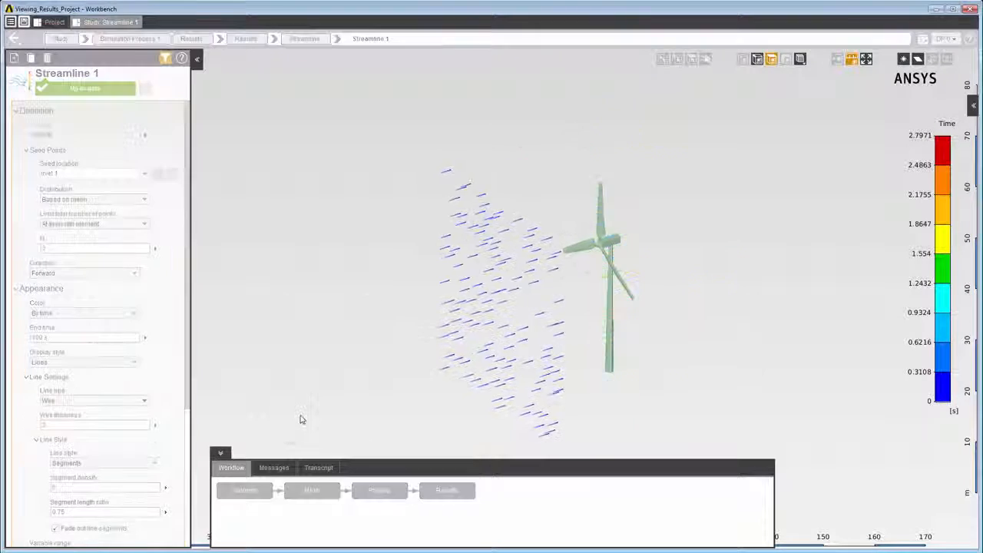